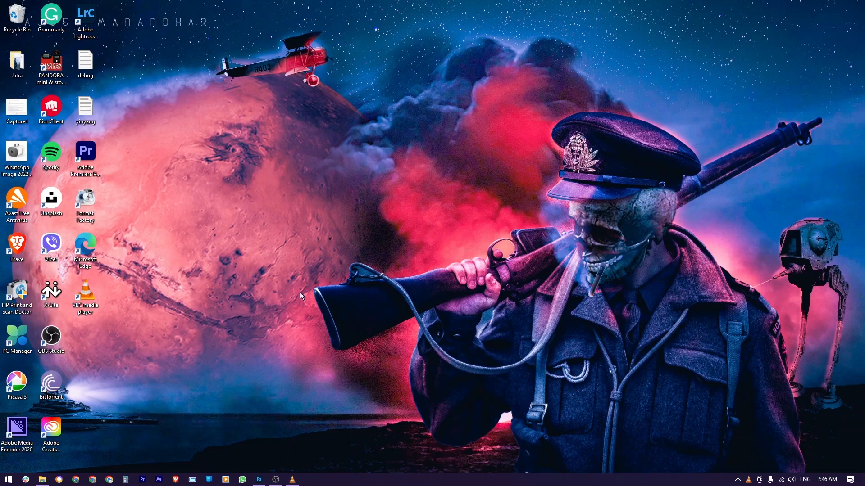
- Open the finished skull project image from the Portfolio folder to view it
mouse_move(42, 480)
click(95, 434)
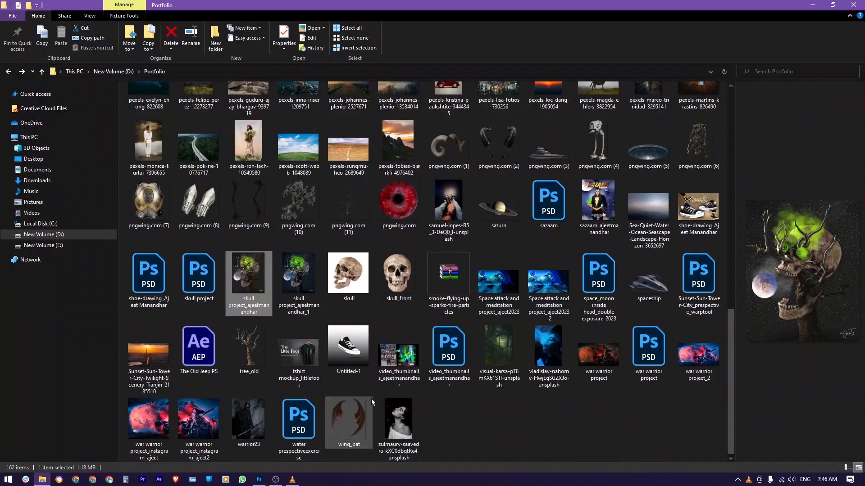
double_click(256, 275)
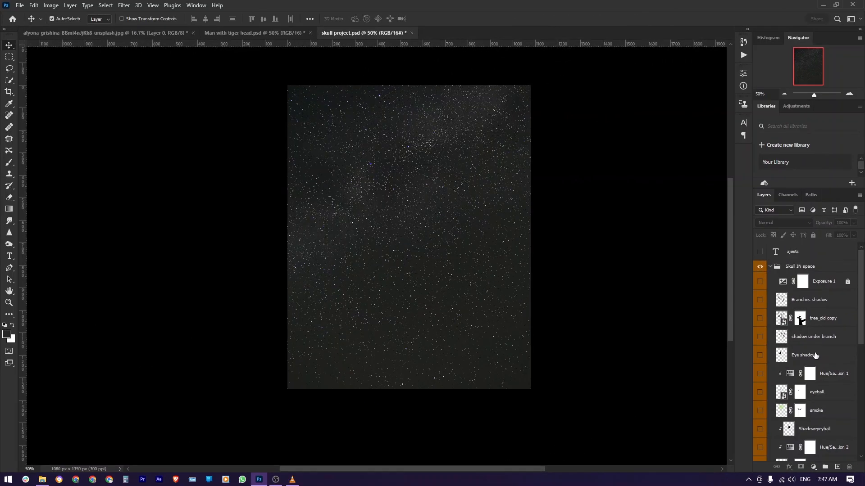
- Make the skull, Jaw and tree_old layers visible in the Skull IN space group of skull project.psd
scroll(815, 356, down, 10)
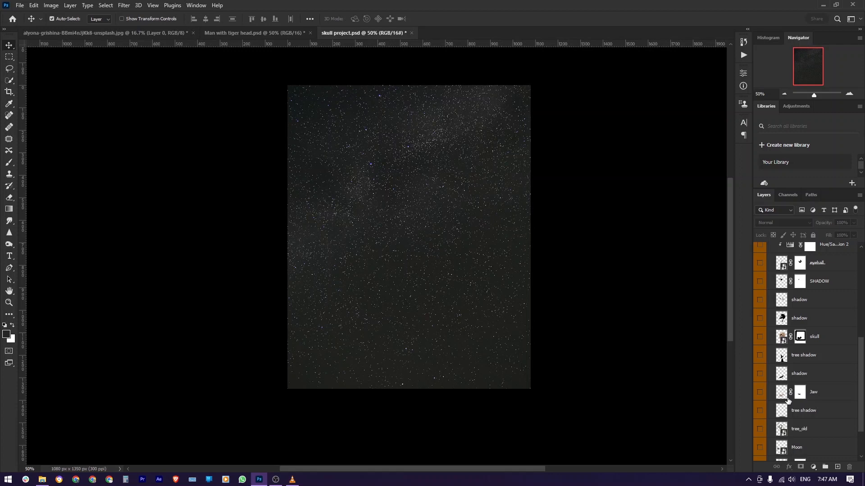
click(759, 338)
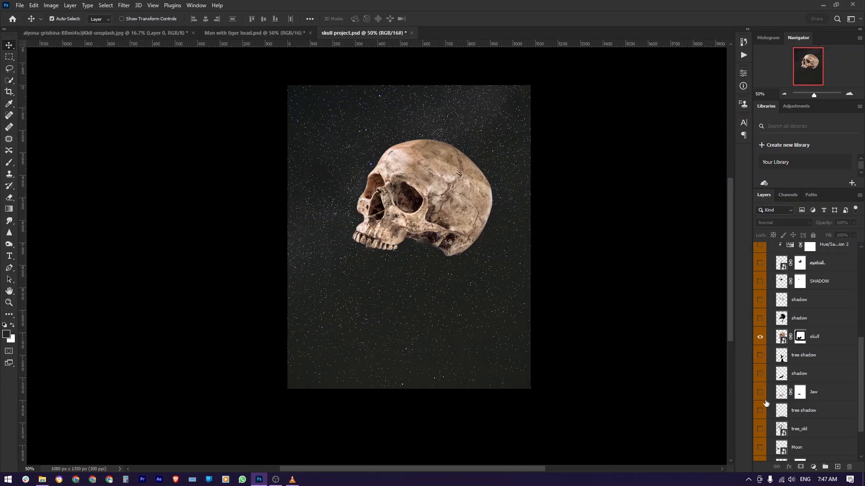
click(760, 393)
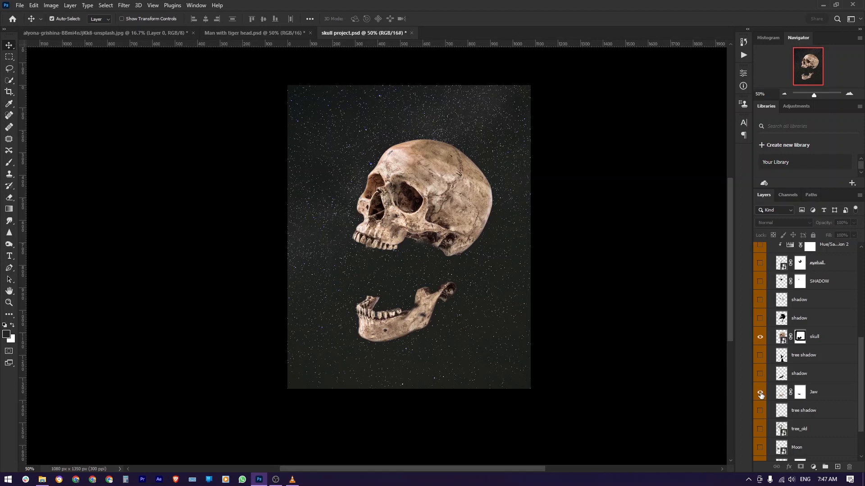
click(760, 356)
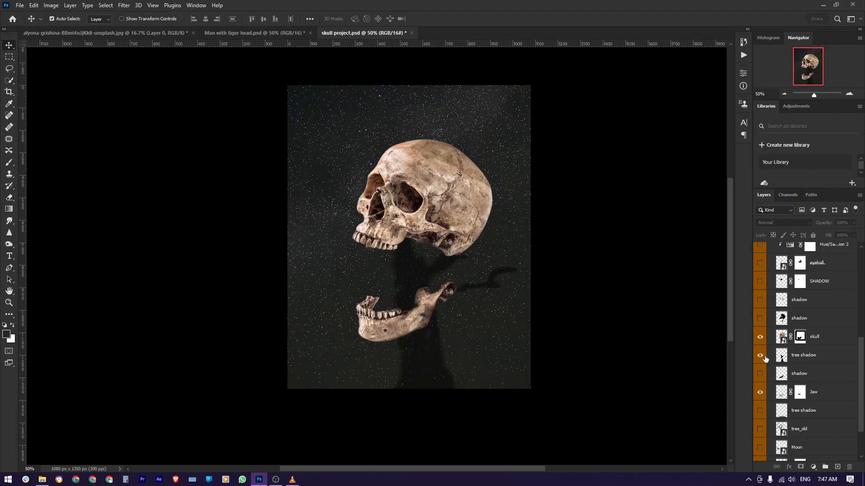
click(760, 356)
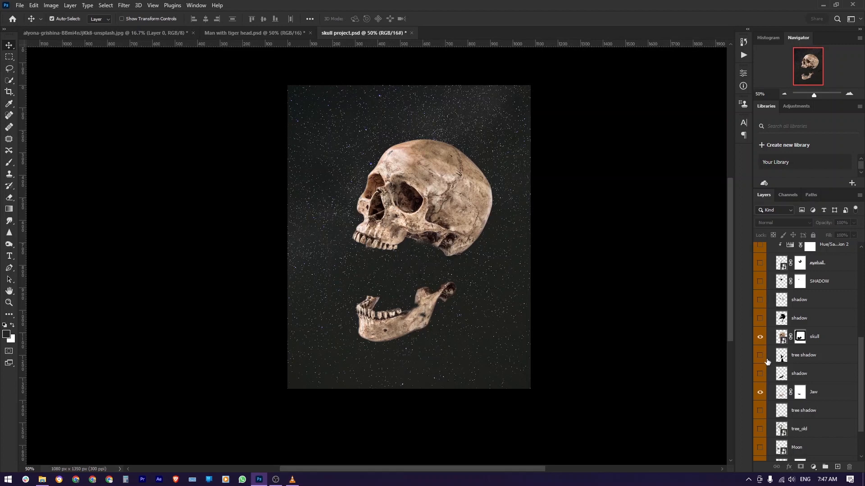
click(758, 429)
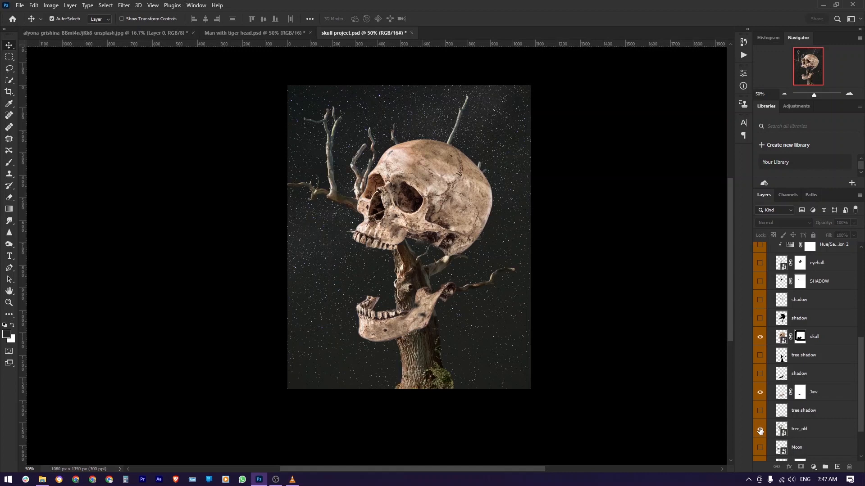
- Show the tree_old copy layer so branches appear in front of the skull
scroll(768, 421, up, 3)
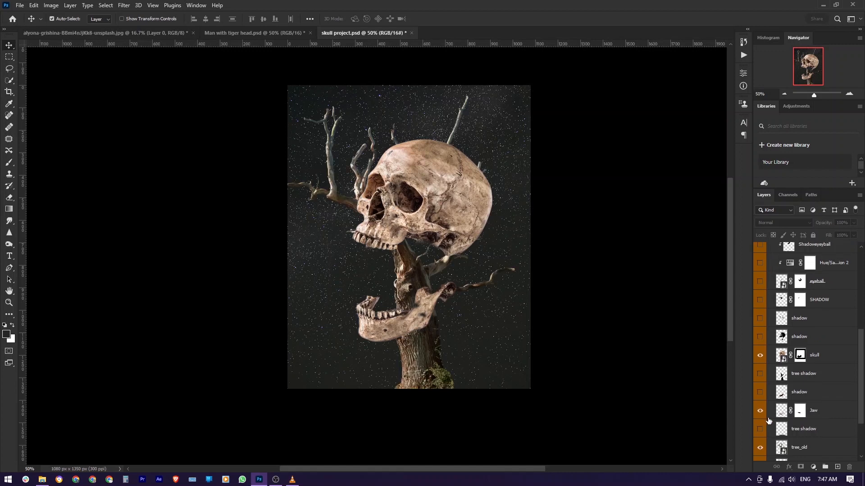
scroll(768, 421, up, 2)
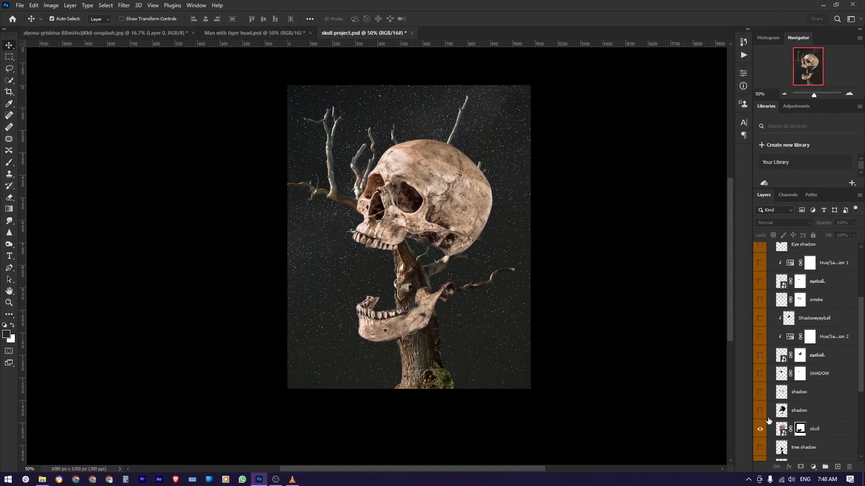
scroll(768, 421, up, 2)
scroll(768, 422, up, 1)
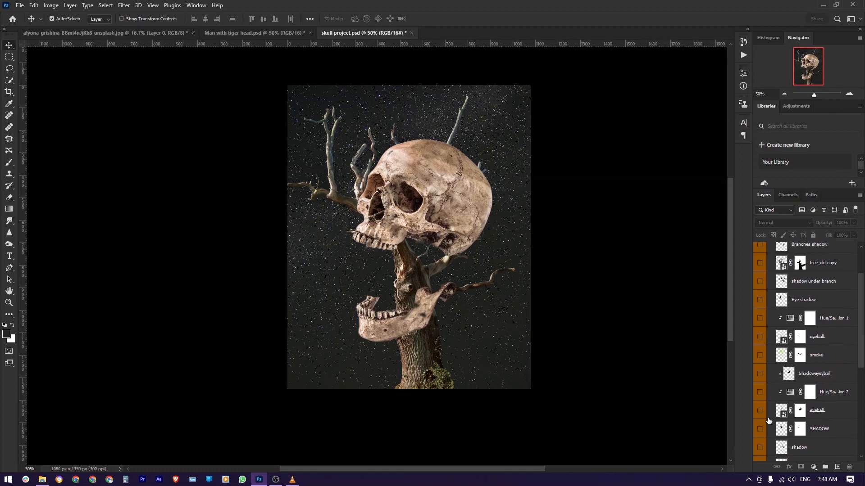
scroll(768, 422, up, 1)
scroll(769, 421, up, 1)
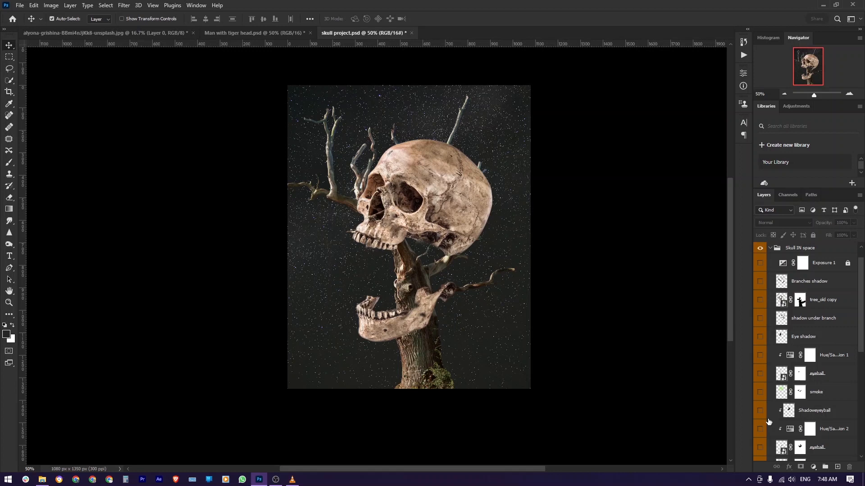
click(760, 300)
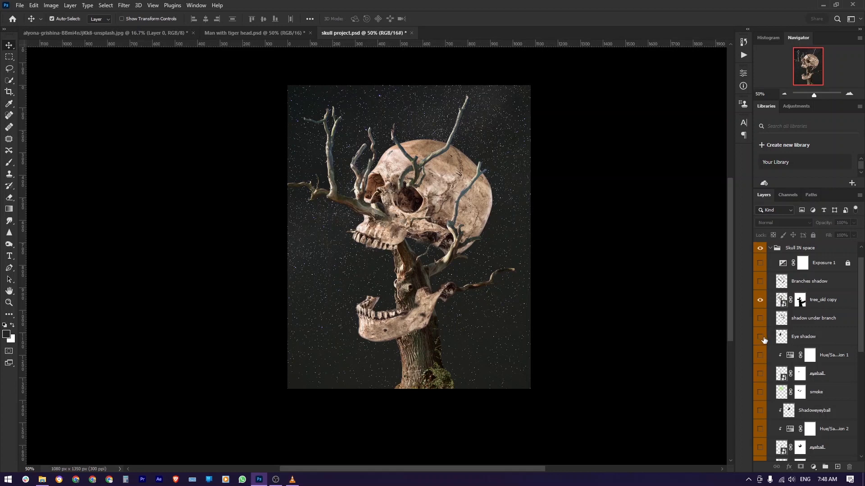
- Make both eyeball layers visible in the skull's eye sockets
click(760, 374)
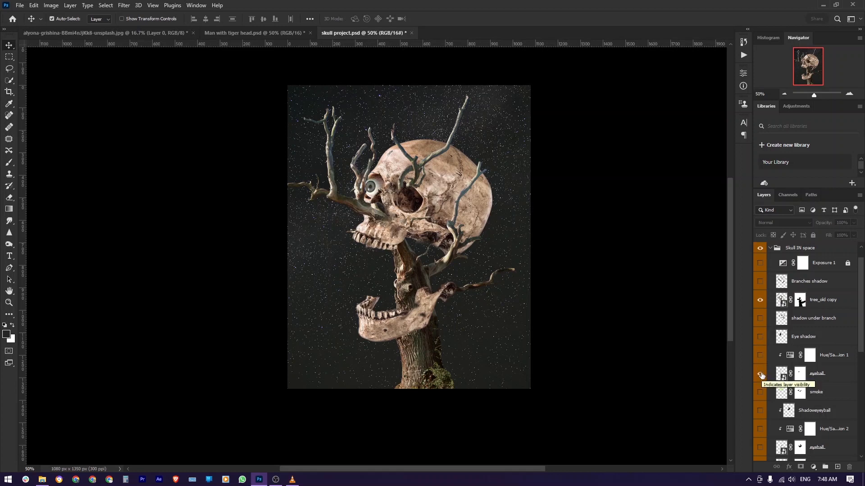
scroll(761, 375, down, 1)
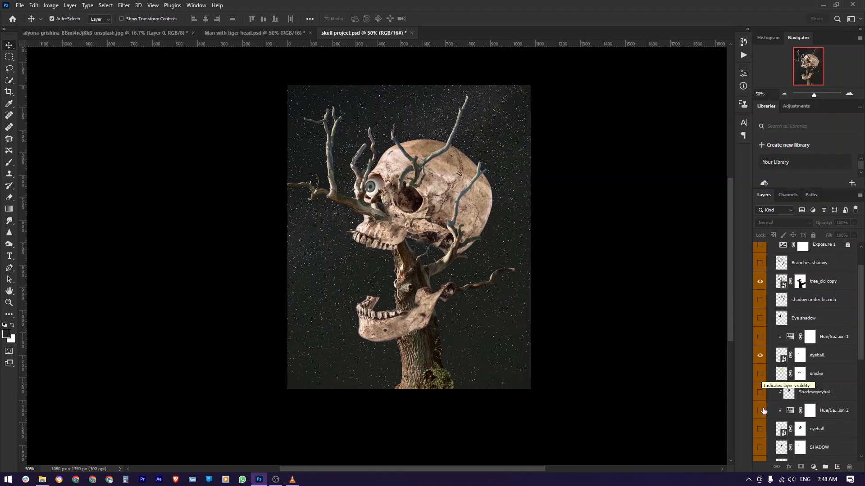
click(760, 430)
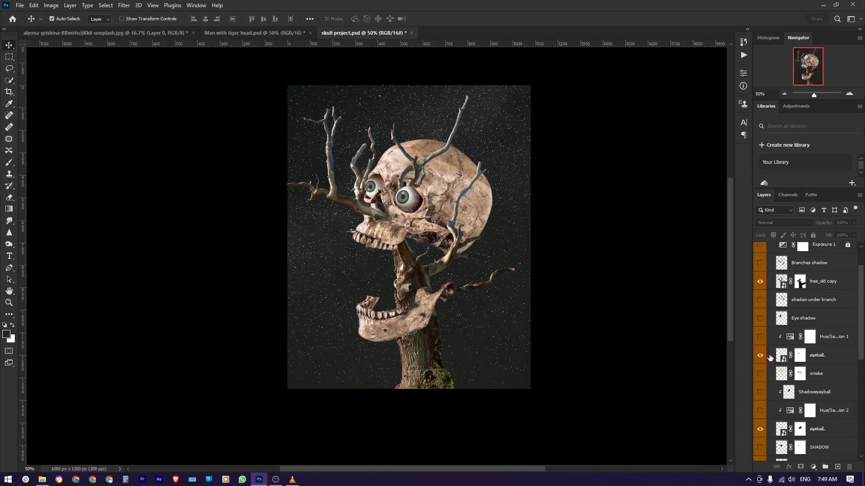
- Show the tree shadow layer beneath Jaw and the tree shadow layer beneath skull
scroll(764, 391, down, 1)
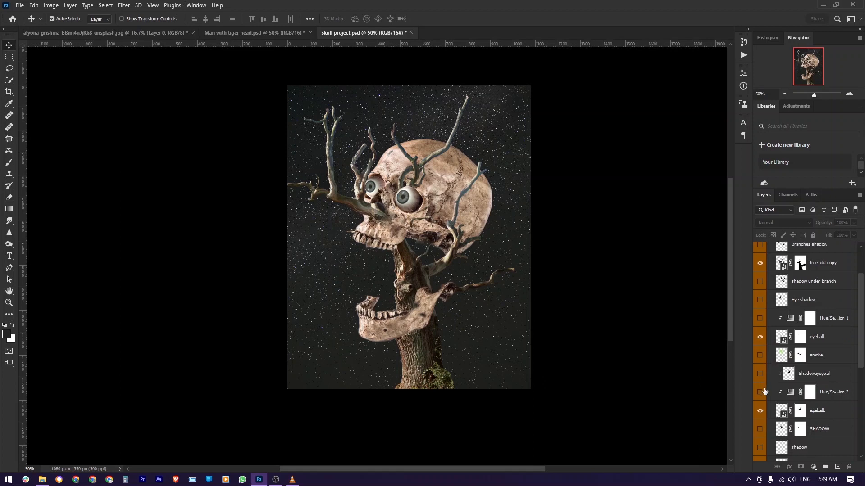
scroll(764, 391, down, 10)
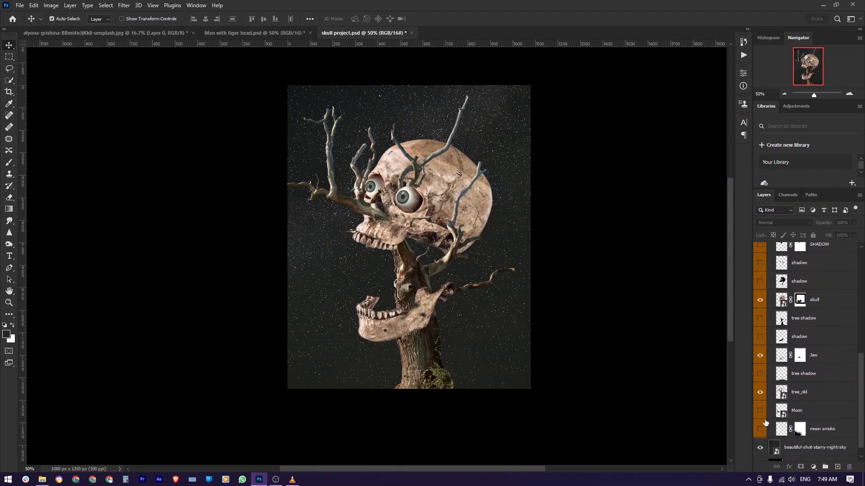
click(760, 373)
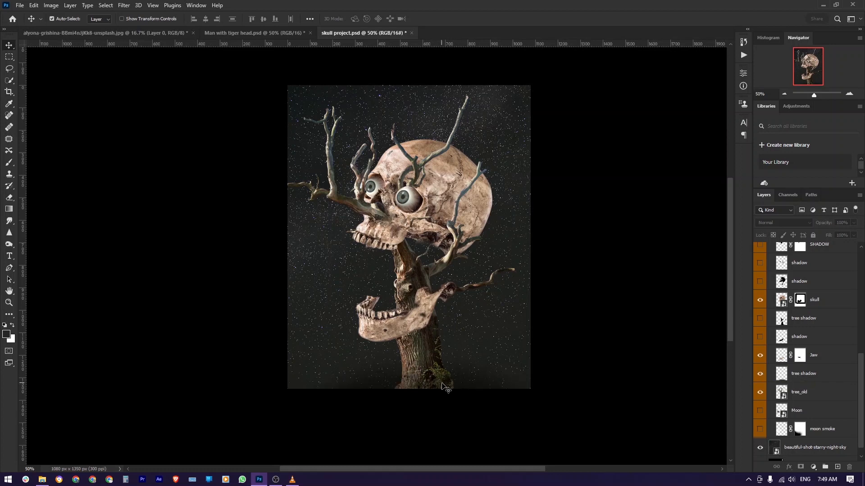
click(760, 320)
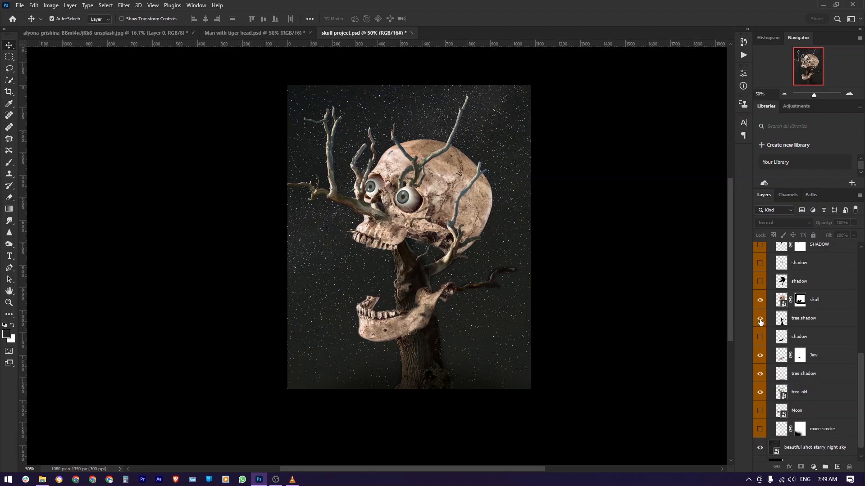
- Show the two shadow layers above the skull layer and the SHADOW layer beneath the lower eyeball layer
click(760, 281)
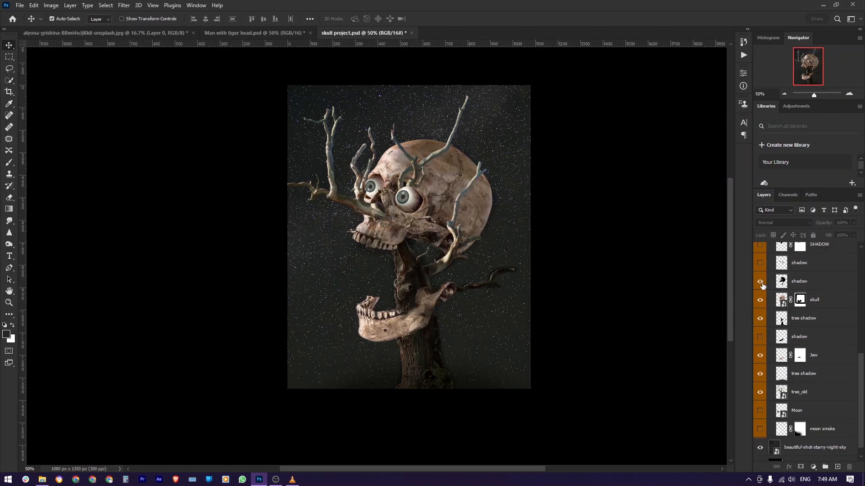
scroll(761, 285, up, 1)
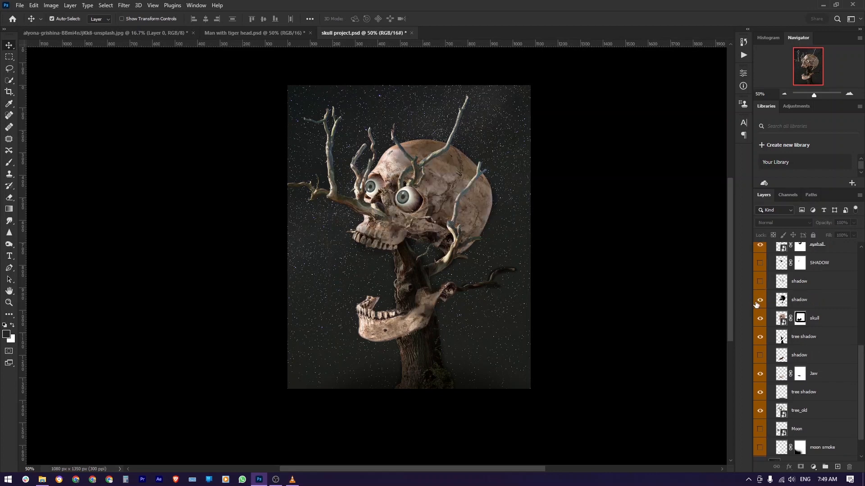
click(760, 282)
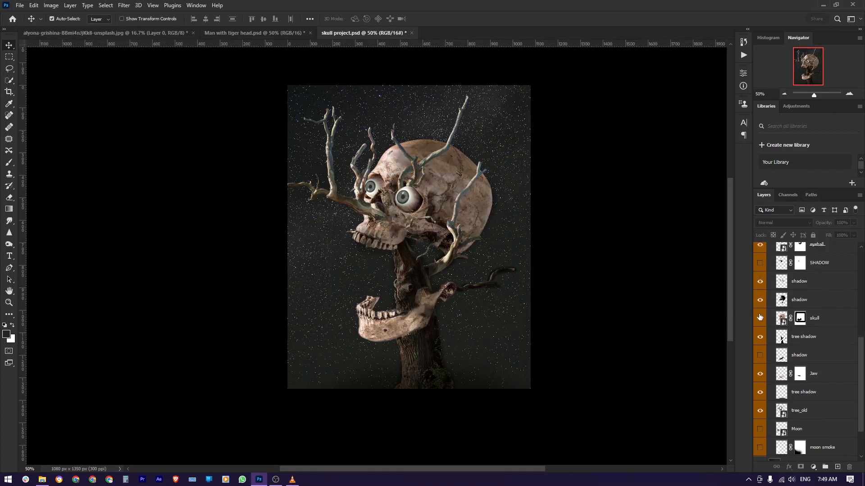
scroll(760, 295, up, 1)
click(760, 281)
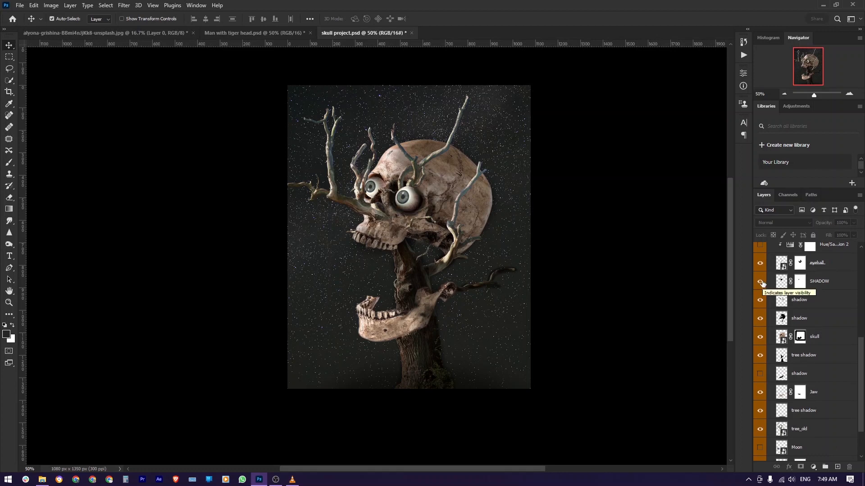
- Examine the shading around the eyeballs and eye sockets up close, then return to the whole composition
ctrl+click(395, 193)
ctrl+click(395, 194)
ctrl+click(395, 194)
ctrl+click(395, 194)
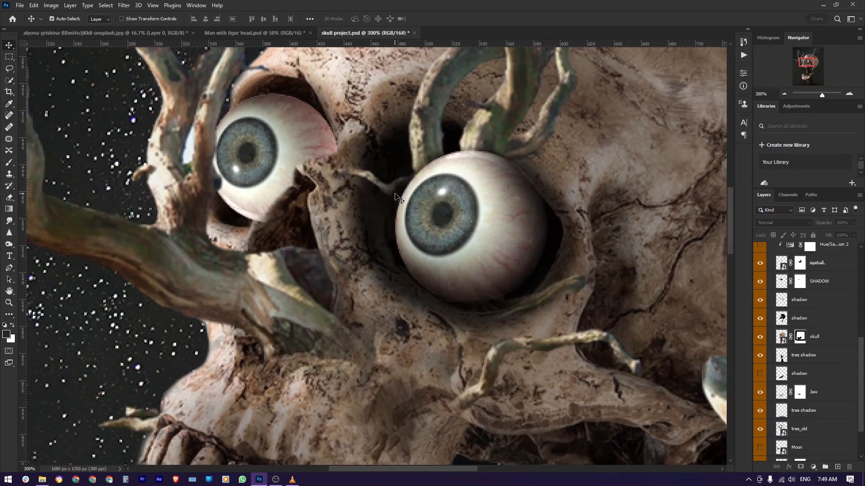
key(ctrl+space)
ctrl+alt+click(395, 194)
ctrl+alt+click(395, 194)
ctrl+alt+click(395, 194)
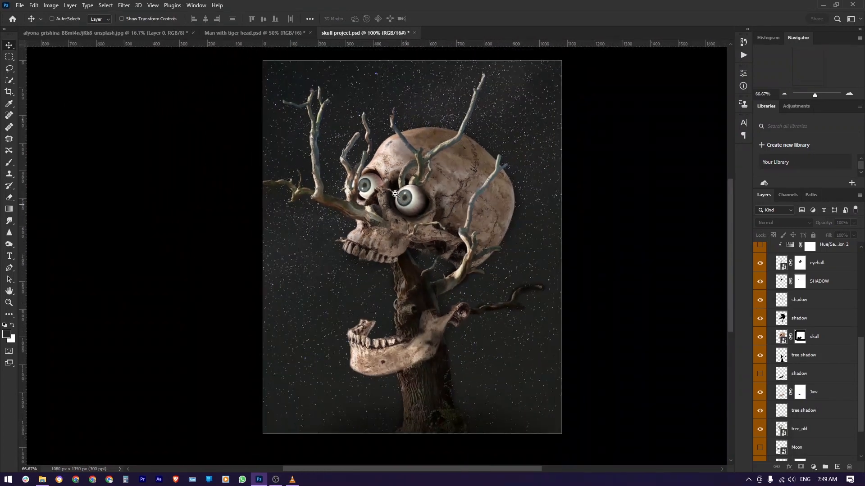
ctrl+alt+click(395, 194)
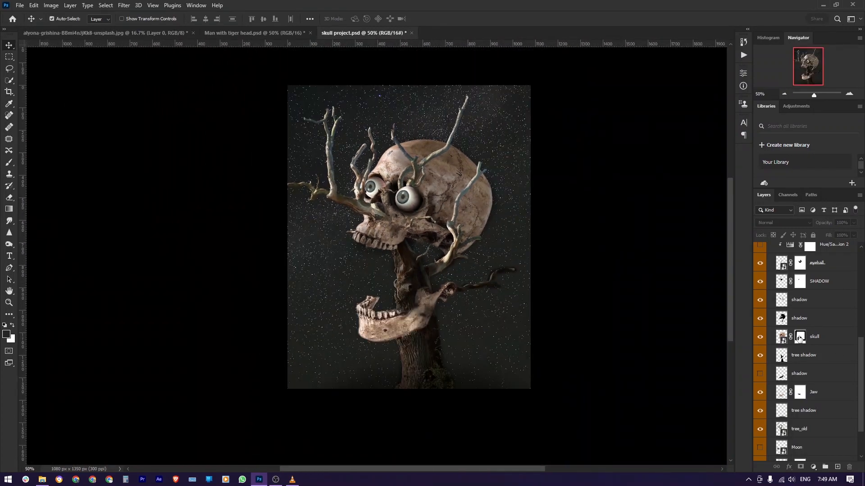
- Make the shadow layer directly above Jaw, the shadow under branch layer and the Eye shadow layer visible
click(800, 339)
click(759, 373)
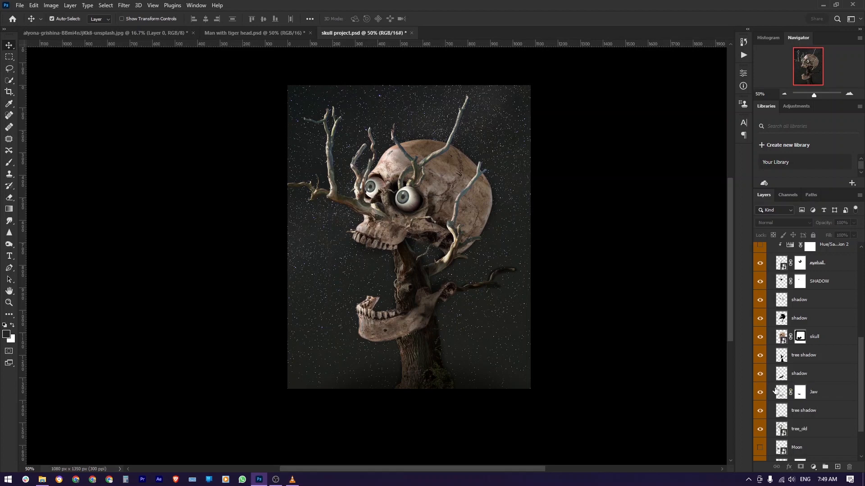
scroll(780, 379, up, 3)
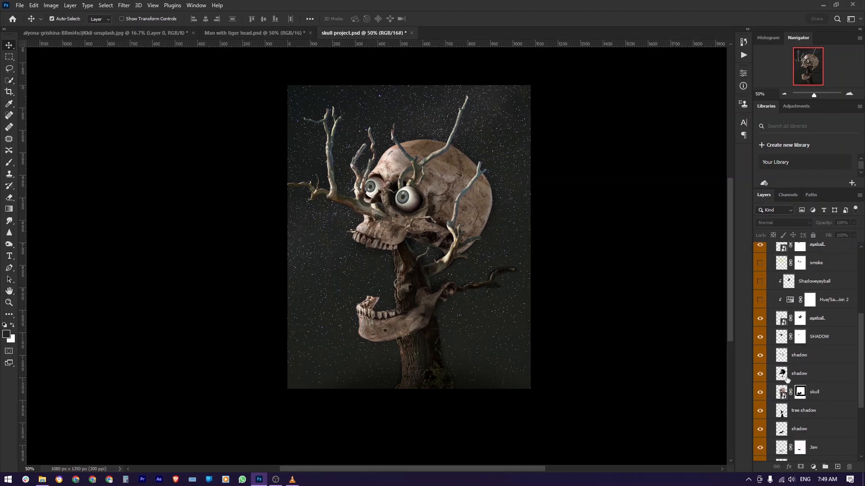
scroll(793, 368, up, 1)
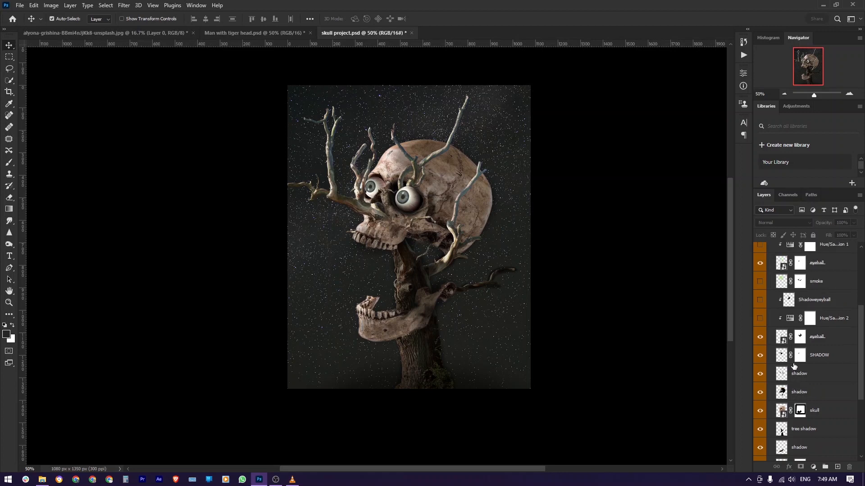
scroll(780, 308, up, 2)
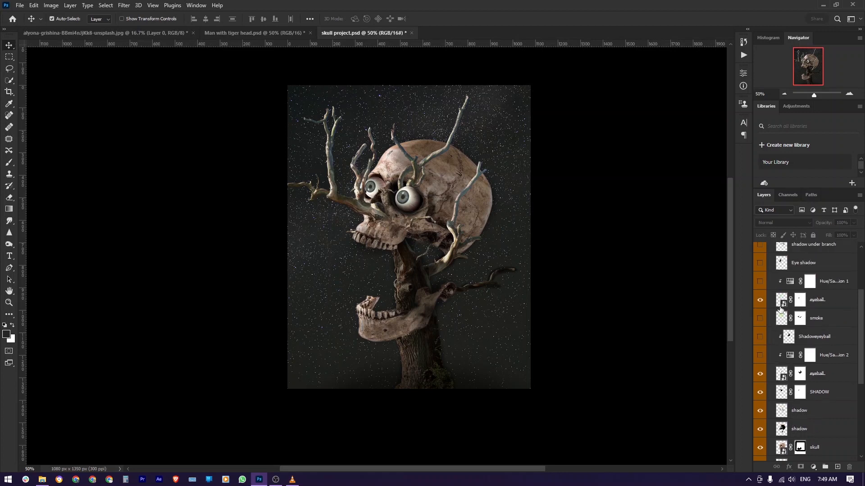
scroll(781, 306, up, 2)
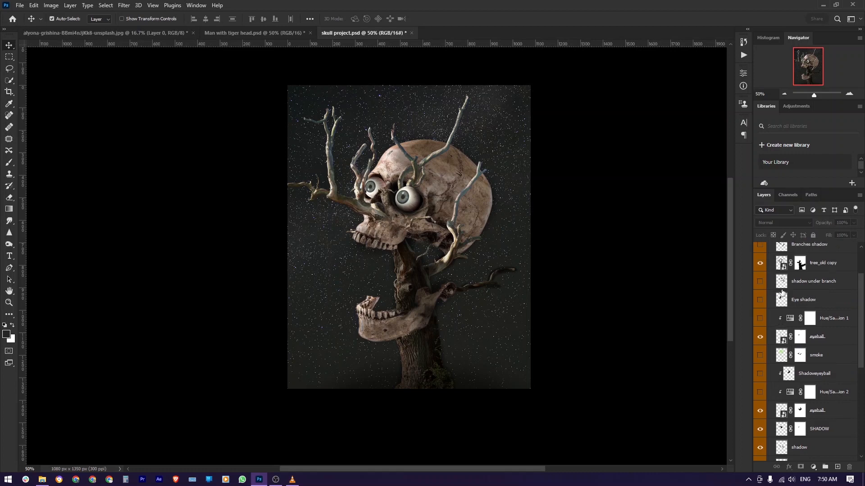
click(760, 282)
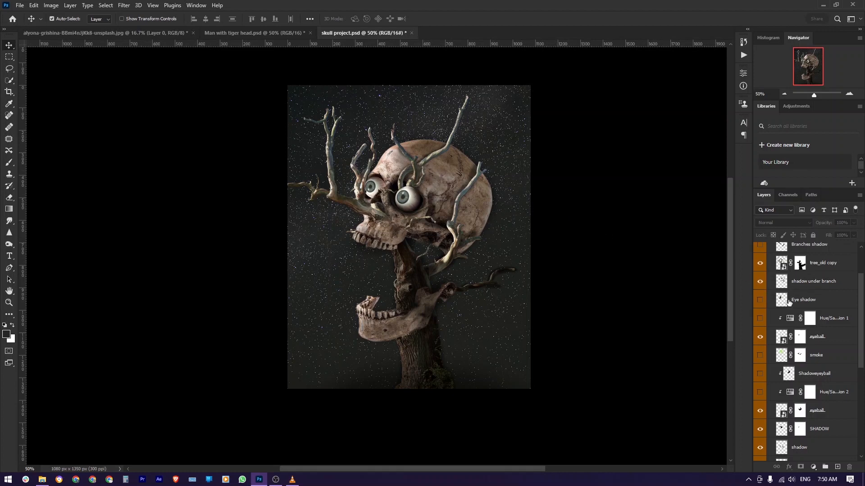
scroll(768, 305, up, 1)
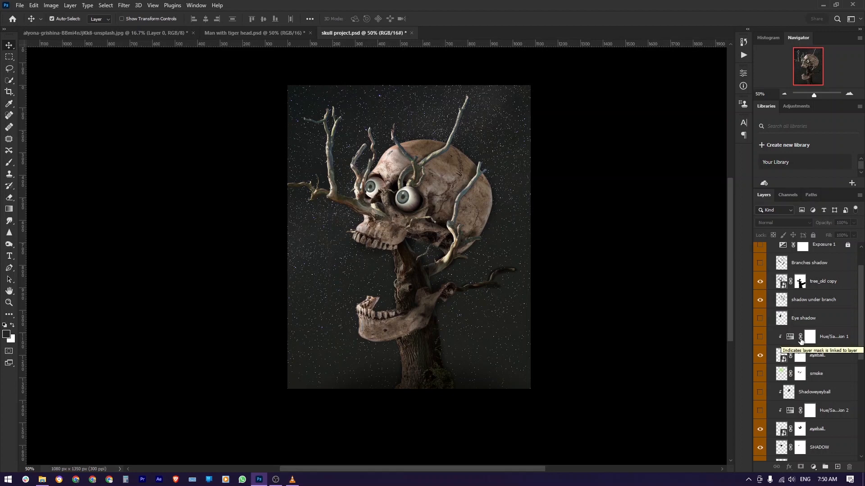
click(760, 319)
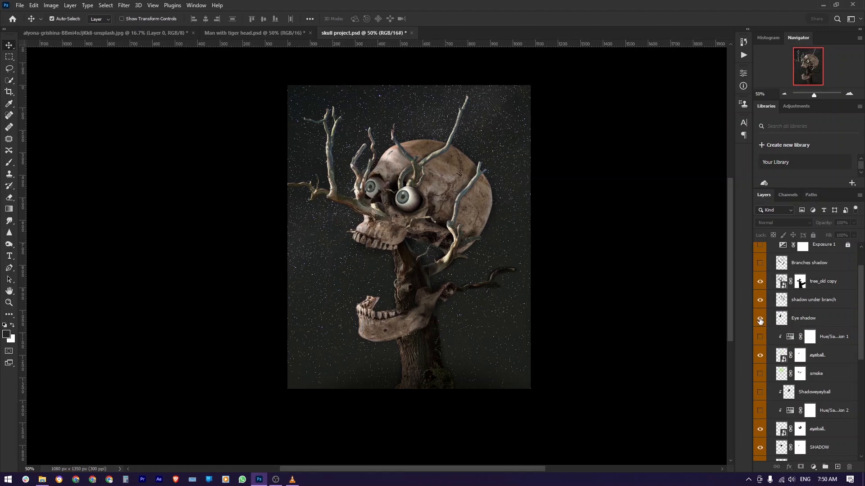
- Show the Hue/Saturation 1, Hue/Saturation 2, Shadoweyeyball and smoke layers
scroll(761, 321, down, 1)
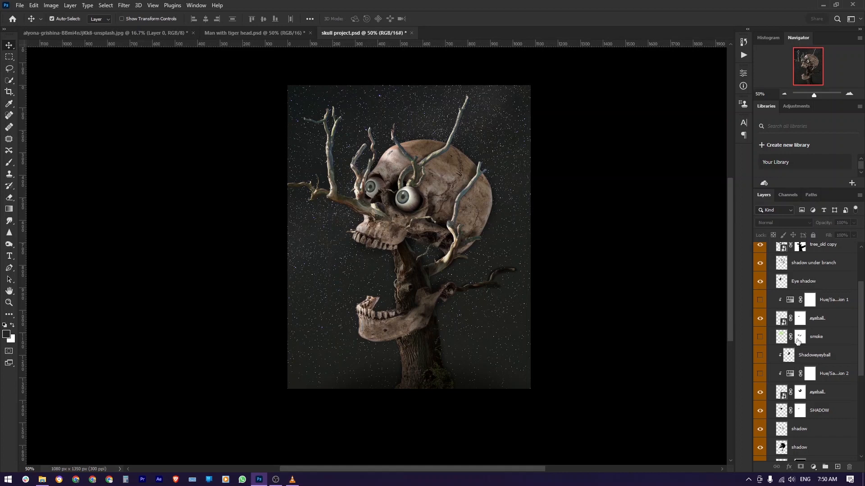
click(761, 301)
click(759, 374)
click(760, 356)
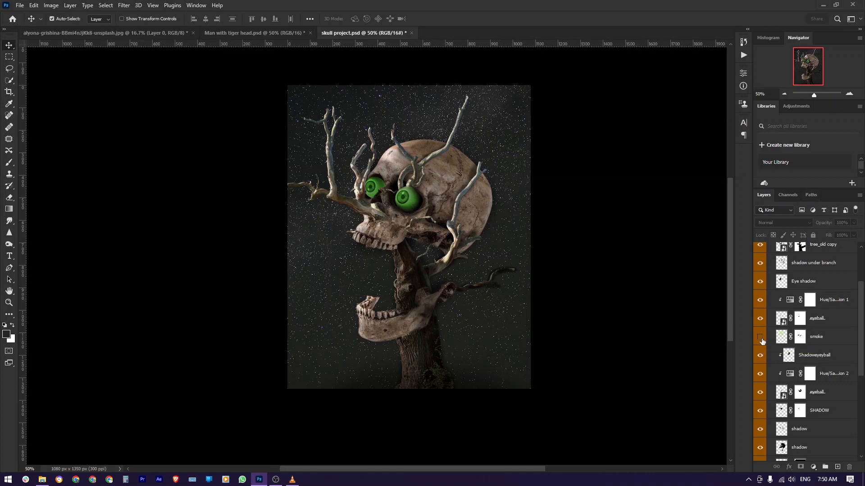
click(760, 337)
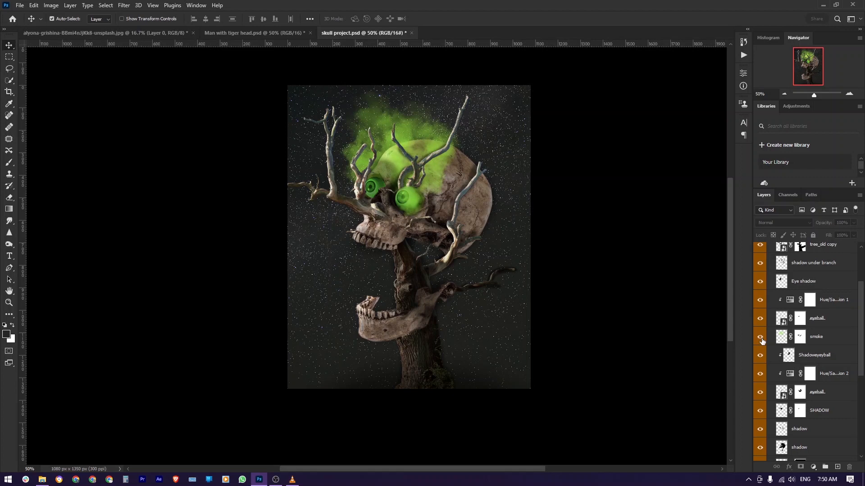
- Show the Moon and moon smoke layers beneath tree_old, plus the signature text layer above the Skull IN space group
scroll(761, 341, down, 5)
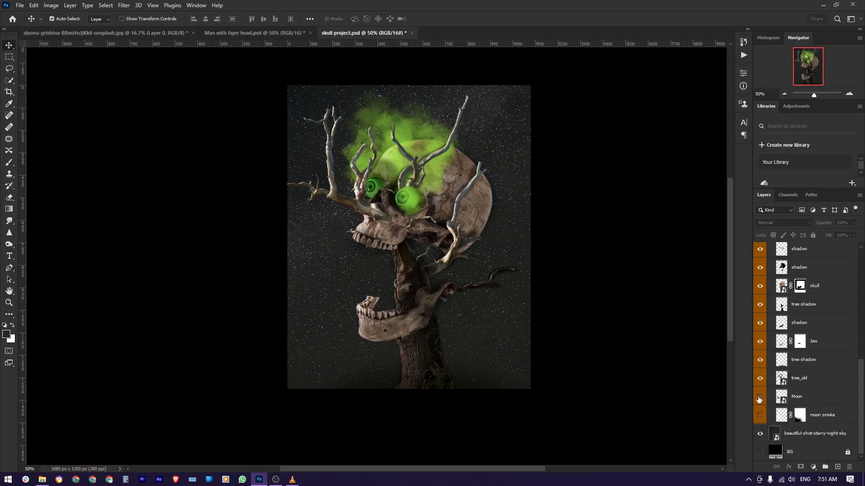
click(760, 397)
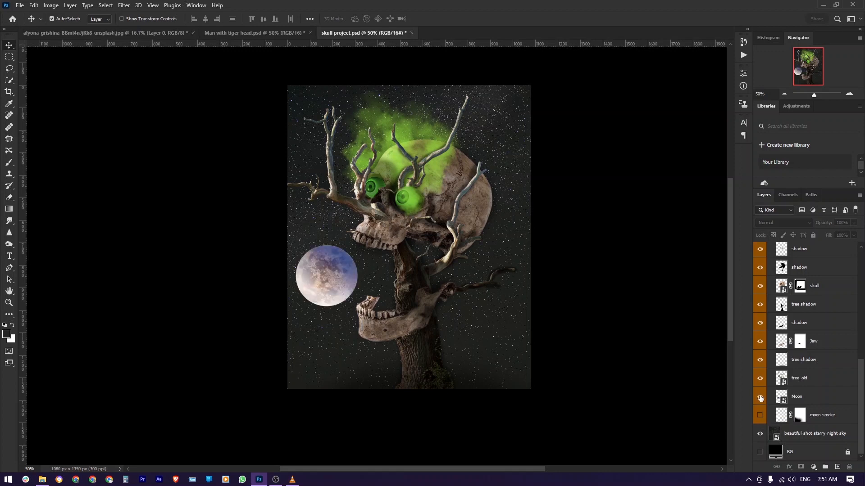
click(761, 416)
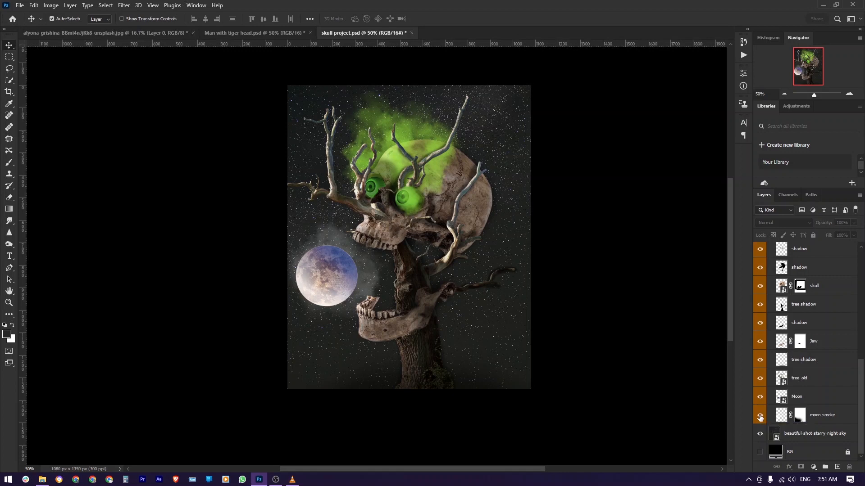
scroll(792, 392, up, 10)
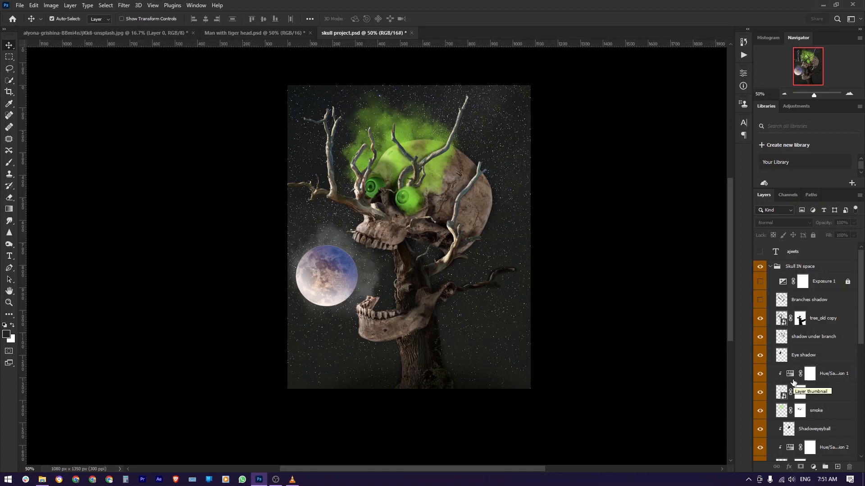
click(761, 252)
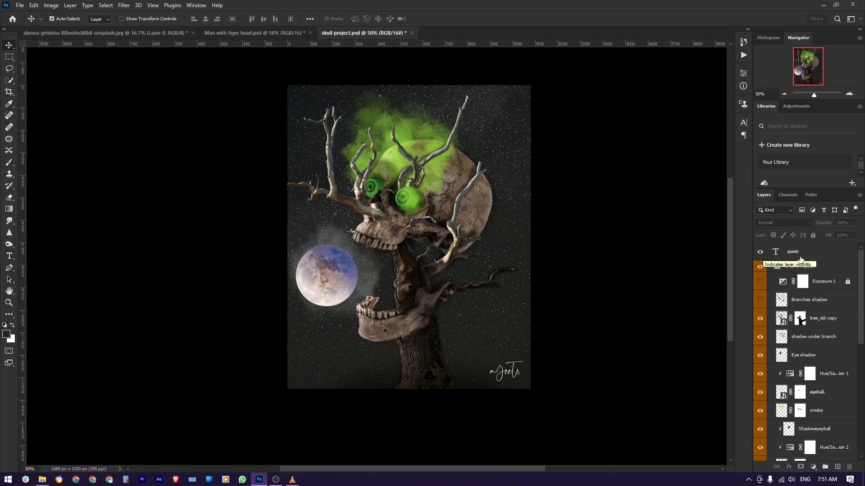
- Collapse the Skull IN space group and stamp all visible layers into a new layer directly above it
click(770, 266)
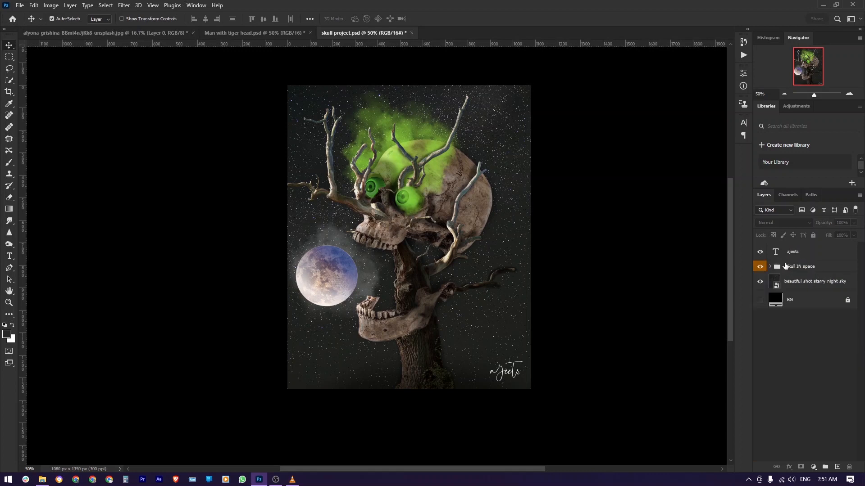
click(795, 268)
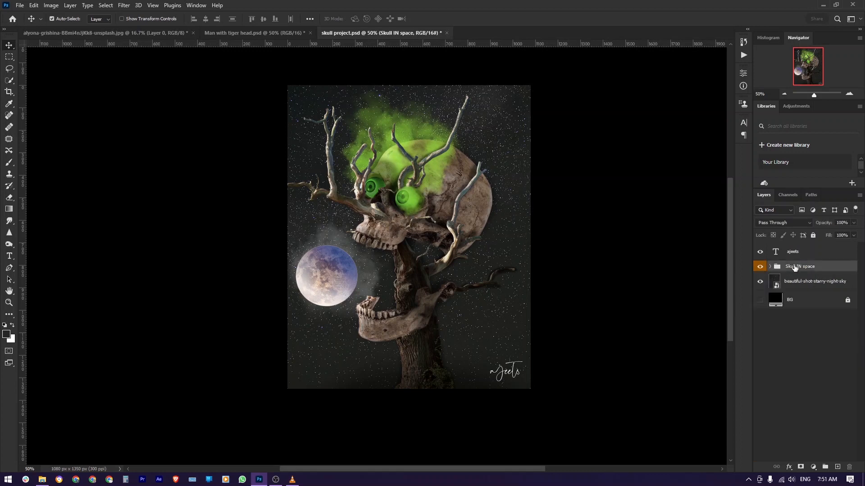
key(ctrl)
key(ctrl+shift+alt+e)
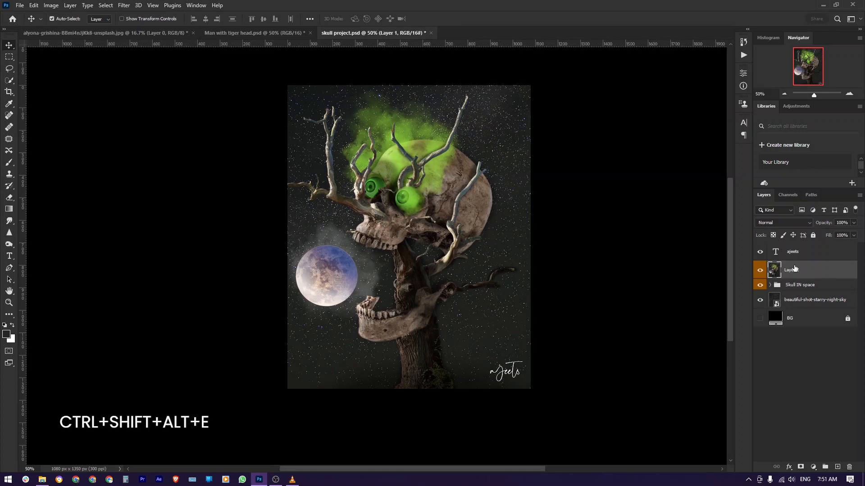
- Convert the stamped layer above the Skull IN space group to a smart object
click(791, 286)
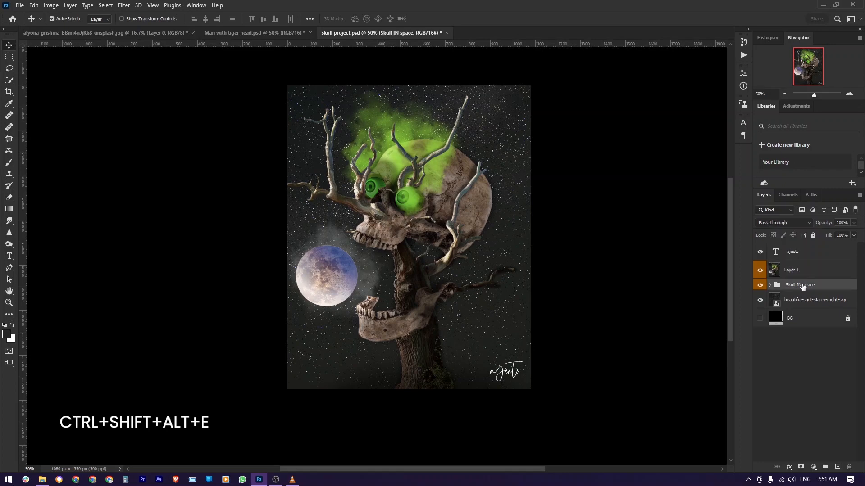
click(802, 273)
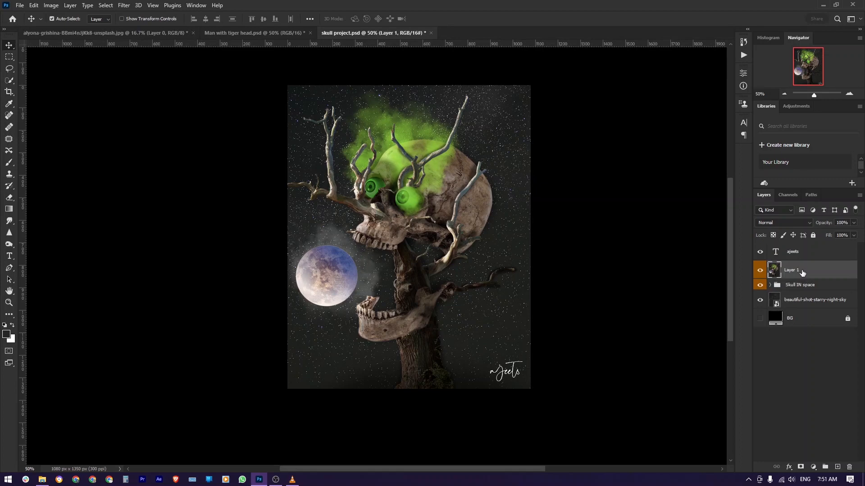
right_click(802, 272)
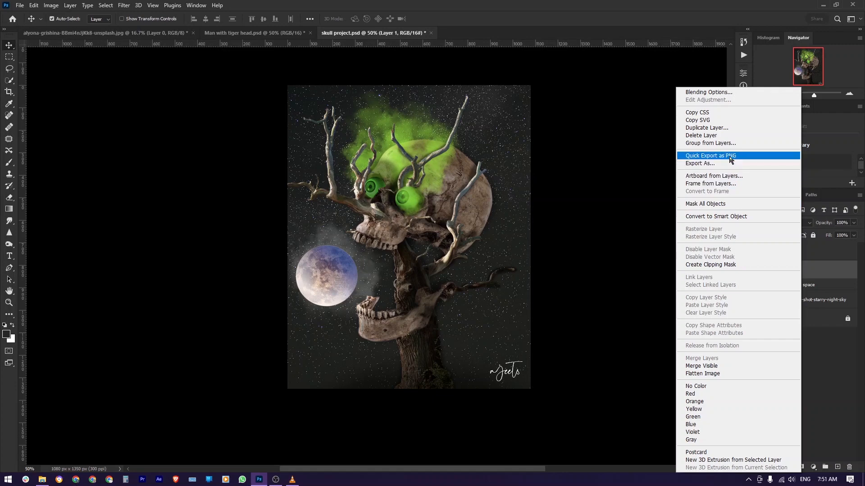
click(737, 217)
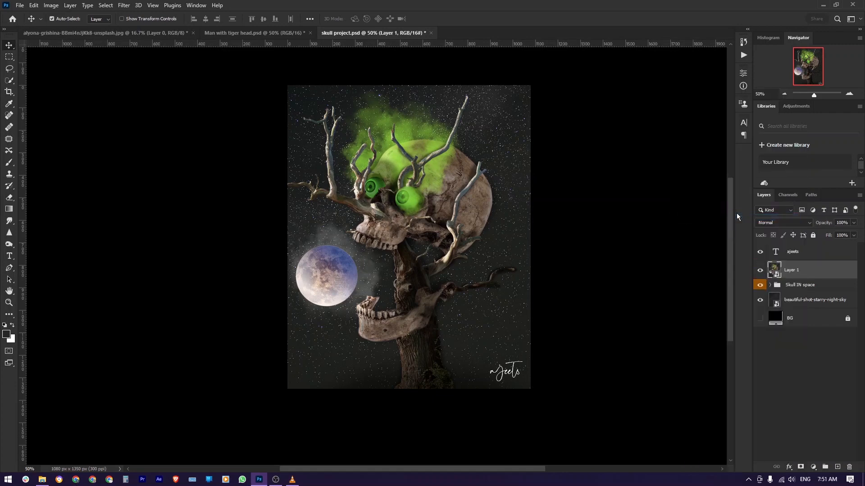
- Hide the Skull IN space group and save the document
click(760, 286)
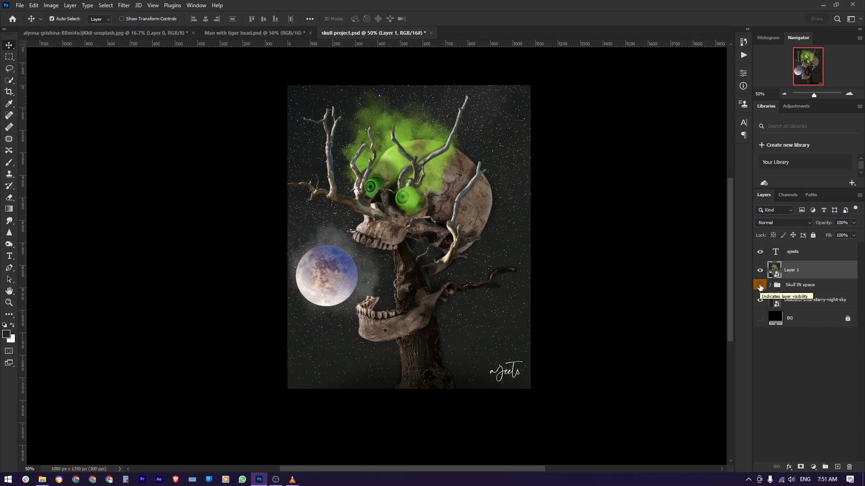
key(ctrl+s)
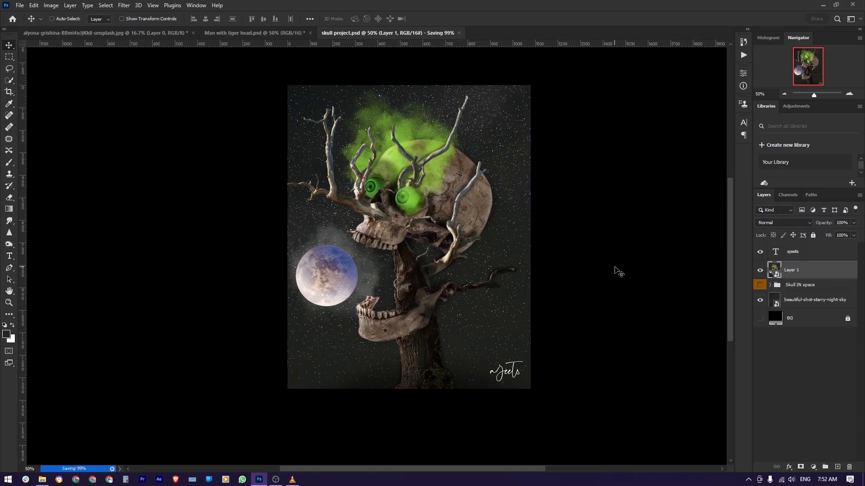
key(ctrl)
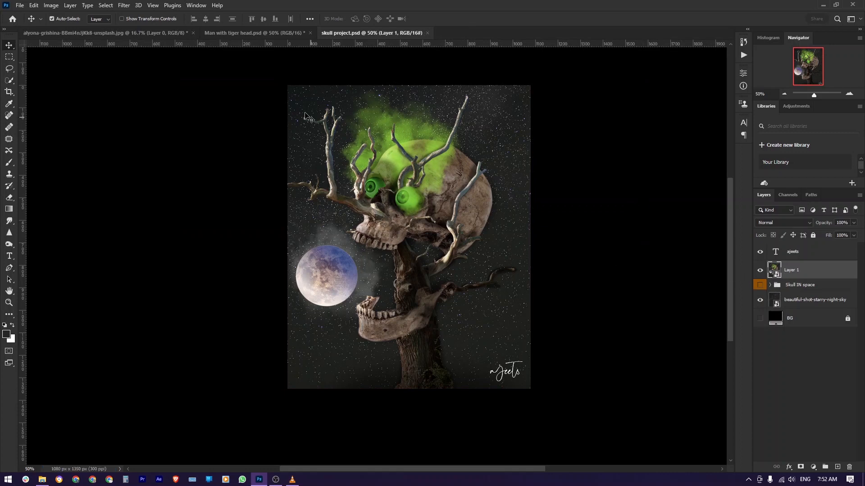
- Open the Camera Raw Filter on the stamped smart object and set Temperature to -20 and Exposure to +0.30
click(127, 5)
click(143, 72)
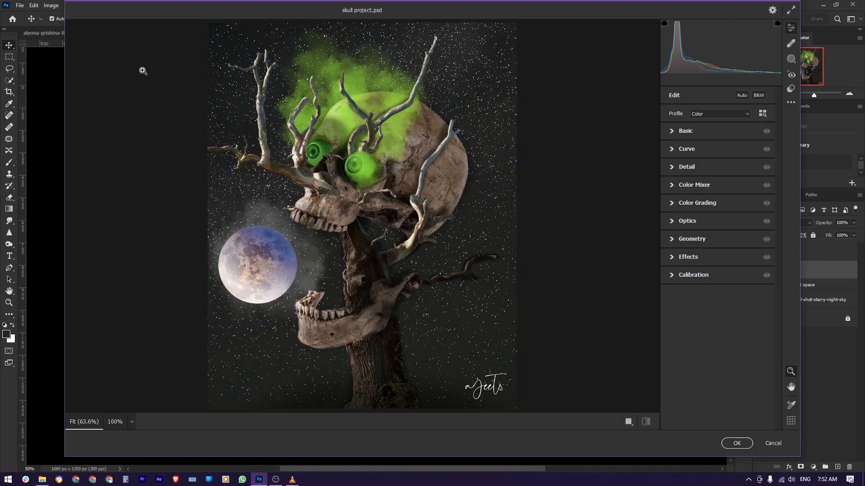
click(671, 132)
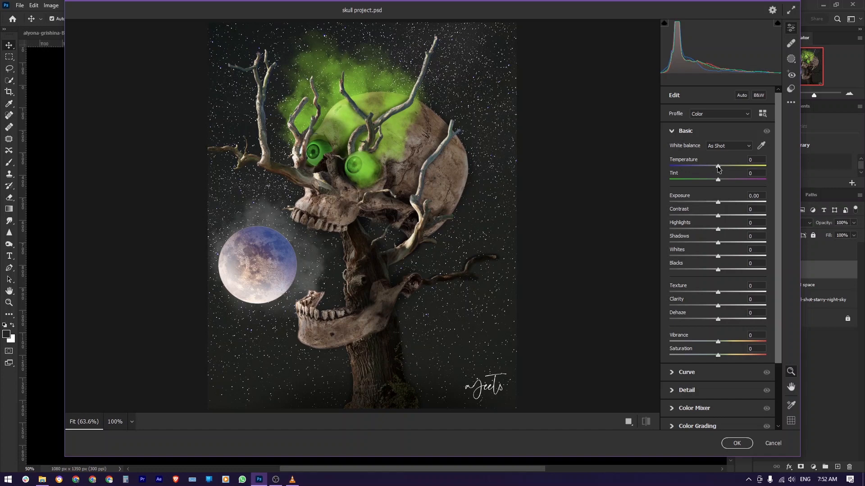
drag(717, 168, 708, 168)
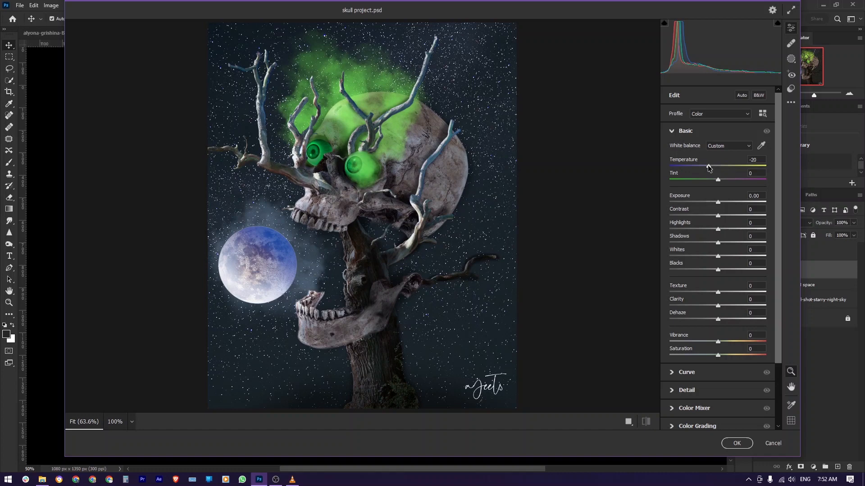
drag(717, 202, 720, 203)
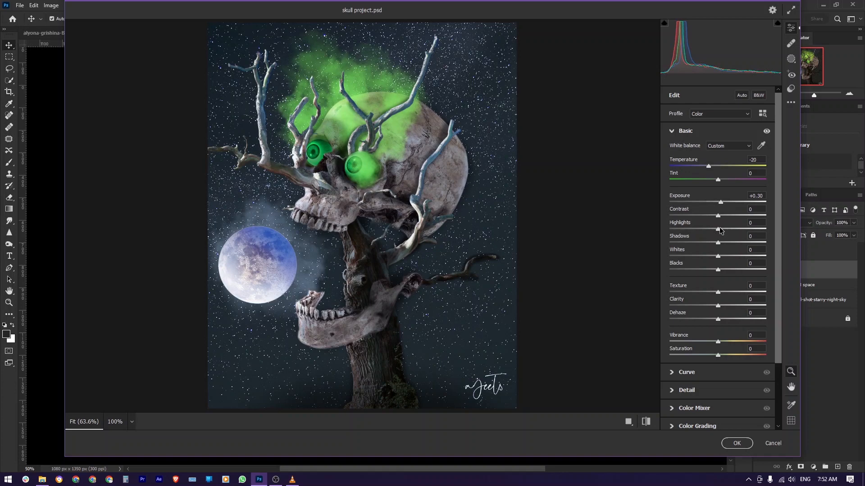
- Set Highlights to -69, Shadows to -8 and Blacks to -49 in the Basic adjustments
drag(718, 230, 690, 231)
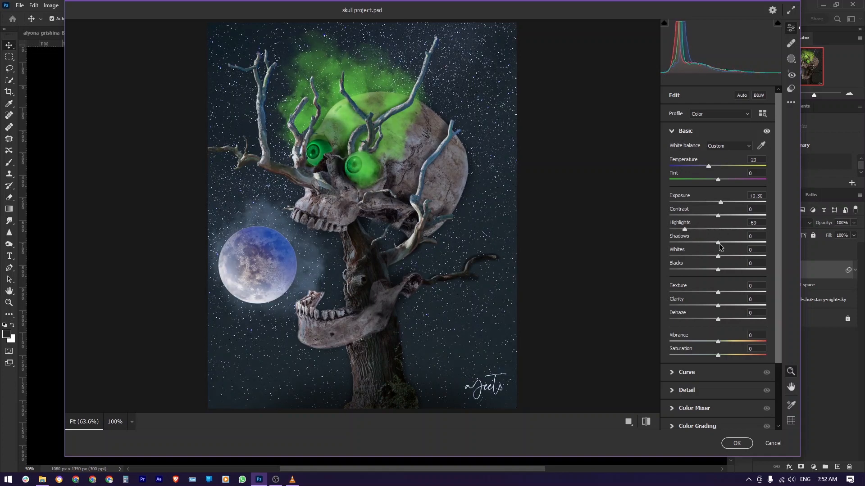
drag(720, 246, 715, 246)
drag(717, 270, 698, 269)
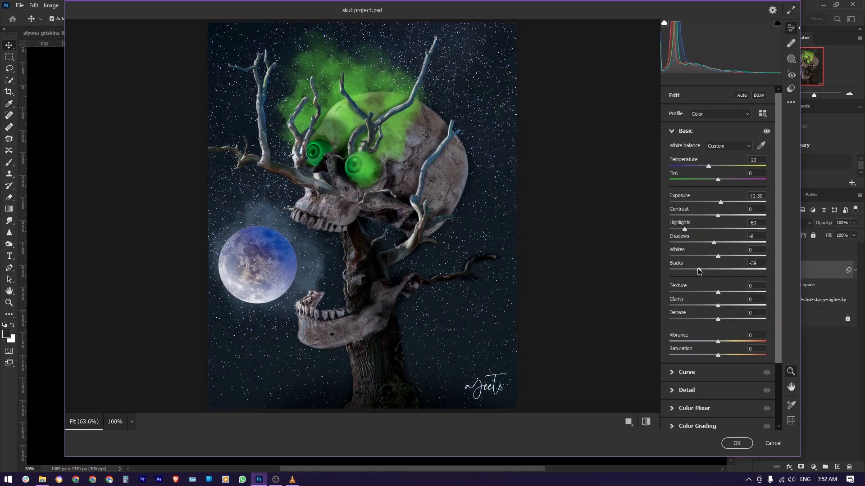
drag(697, 270, 692, 270)
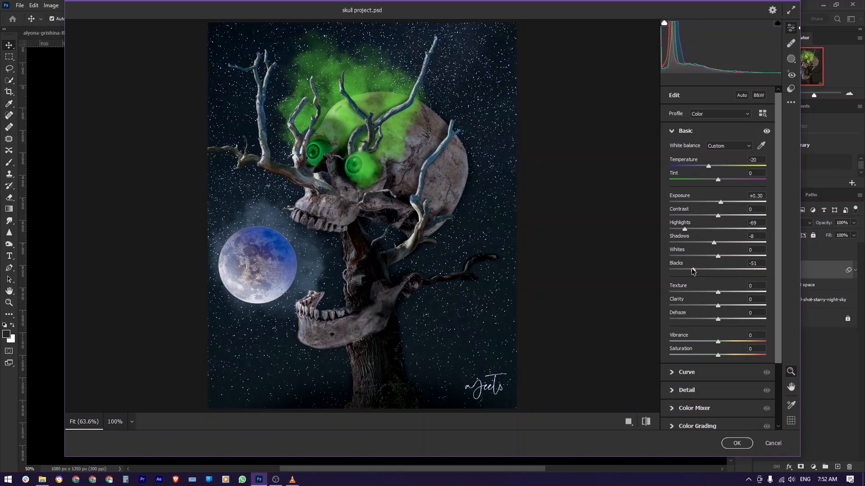
drag(692, 270, 694, 271)
- Set Vibrance to +7 and Saturation to +1 in the Basic adjustments
drag(720, 342, 721, 346)
drag(717, 355, 721, 344)
scroll(750, 315, down, 3)
scroll(748, 295, up, 3)
scroll(755, 278, down, 3)
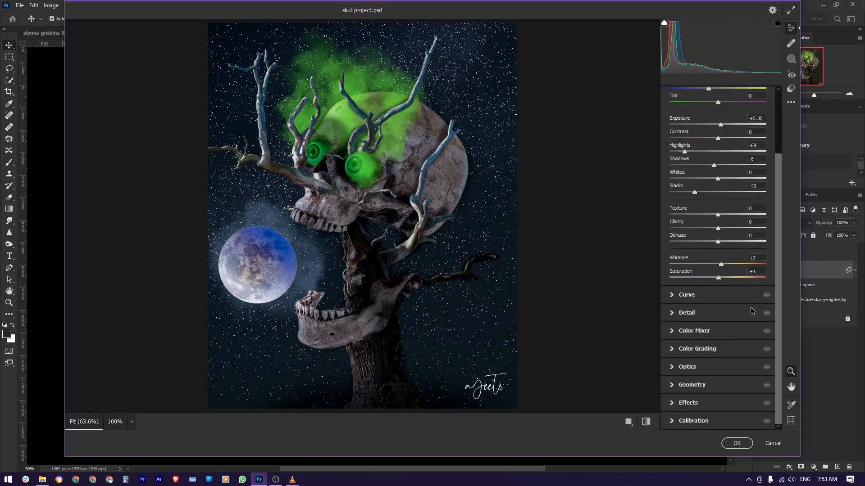
scroll(688, 169, up, 2)
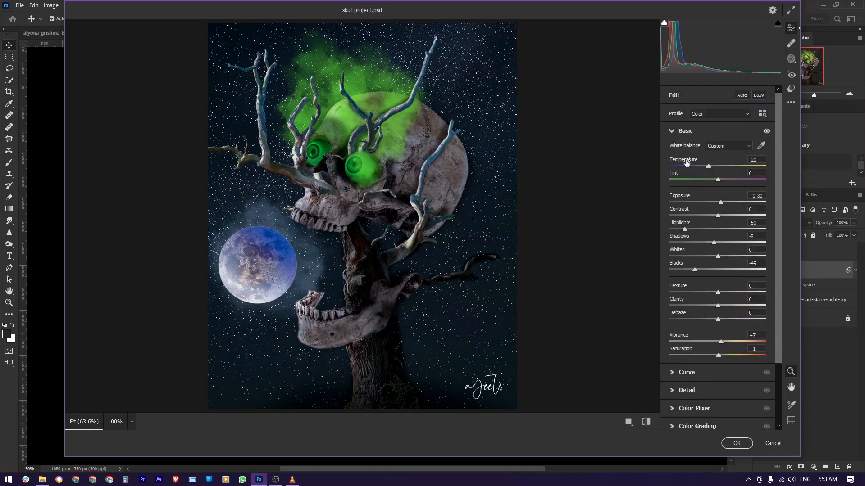
- Color grade the midtones to hue 98, saturation 32 and the shadows to hue 227, saturation 13
click(676, 132)
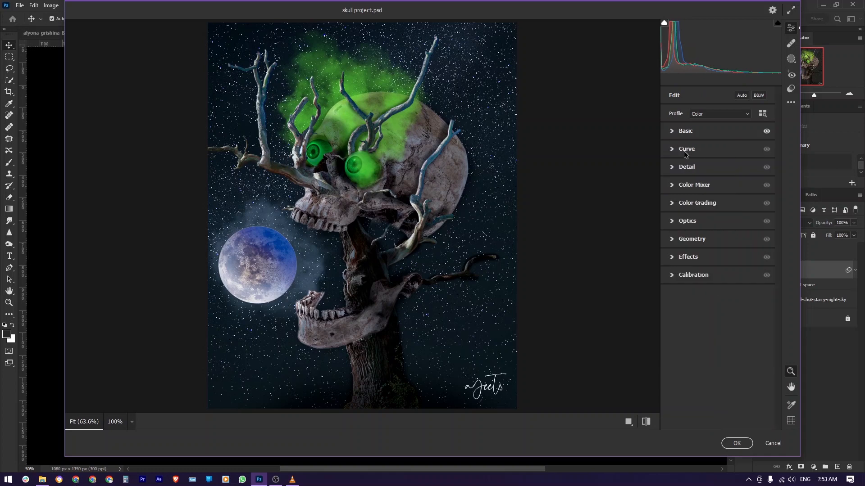
click(674, 206)
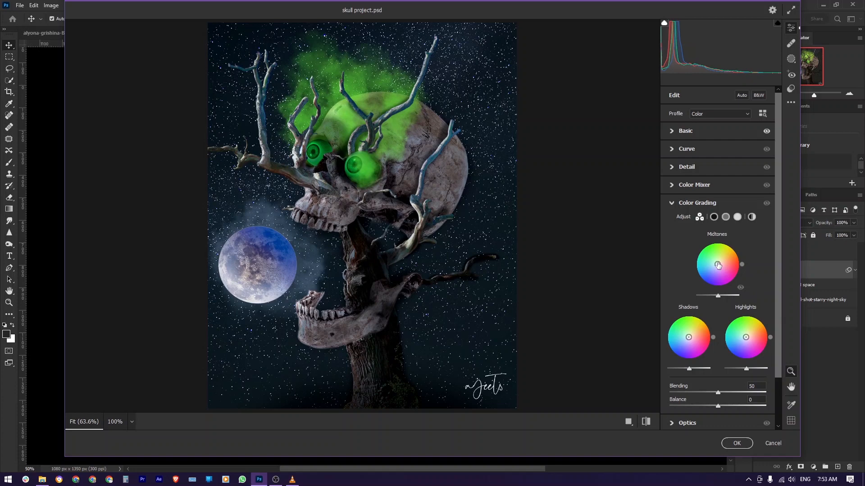
drag(718, 265, 716, 258)
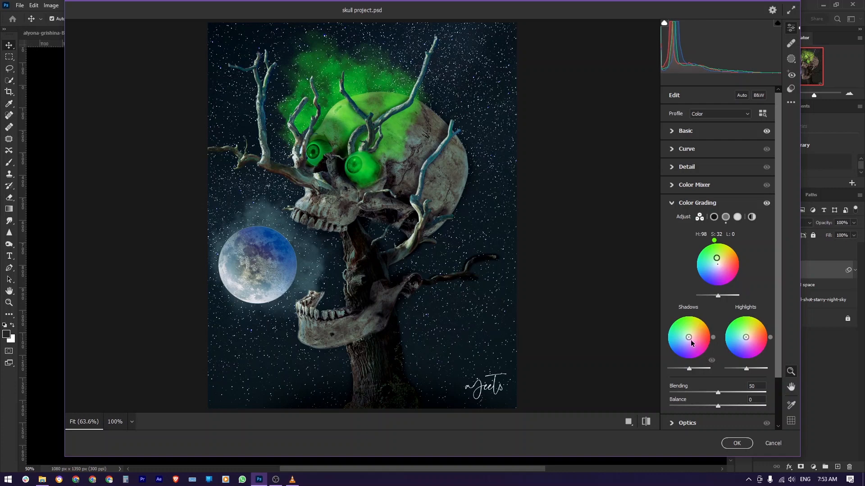
drag(691, 342, 673, 358)
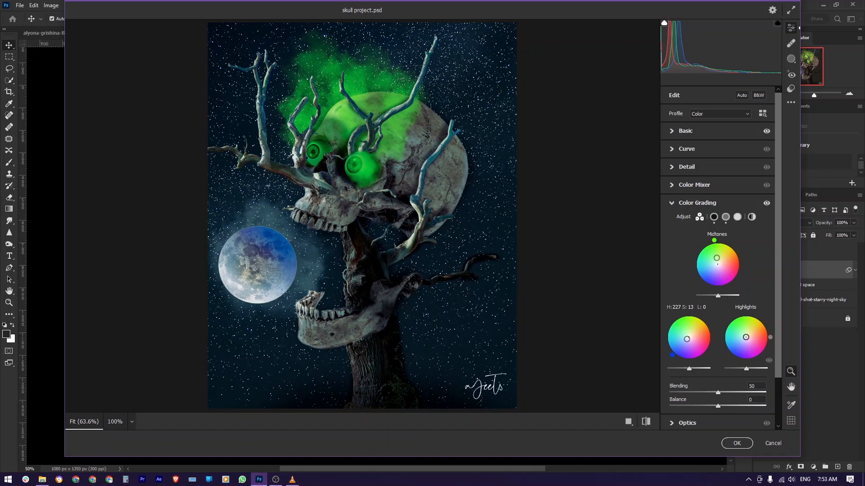
- Color grade the highlights to hue 210, saturation 18, luminance -16, and slightly raise the shadows' luminance
drag(746, 338, 743, 338)
drag(746, 368, 742, 369)
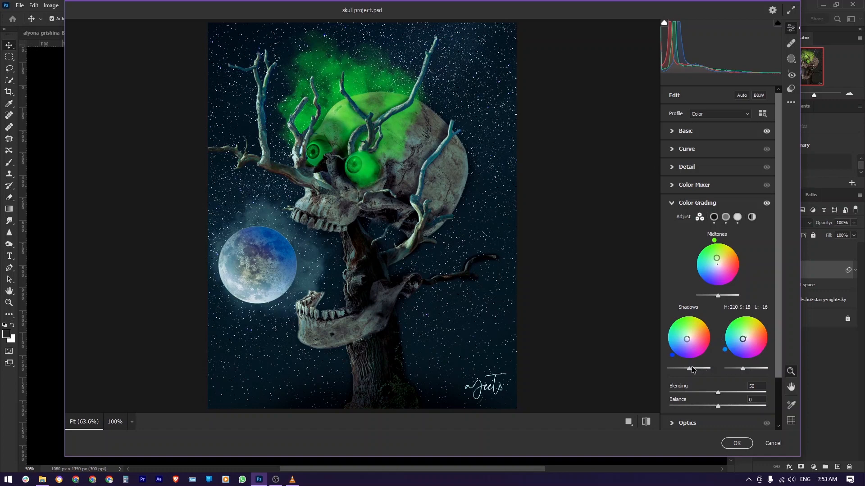
drag(689, 368, 692, 368)
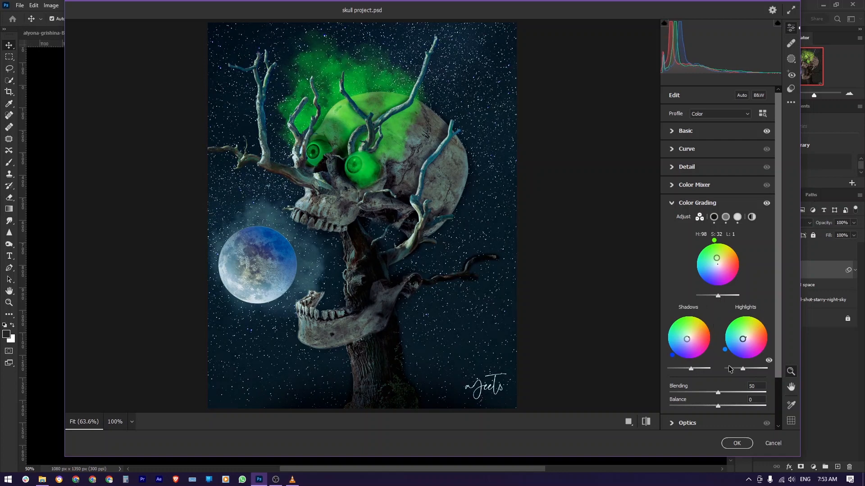
- Set the color grading Blending to 57 and apply the Camera Raw Filter
drag(717, 392, 721, 392)
scroll(762, 343, down, 2)
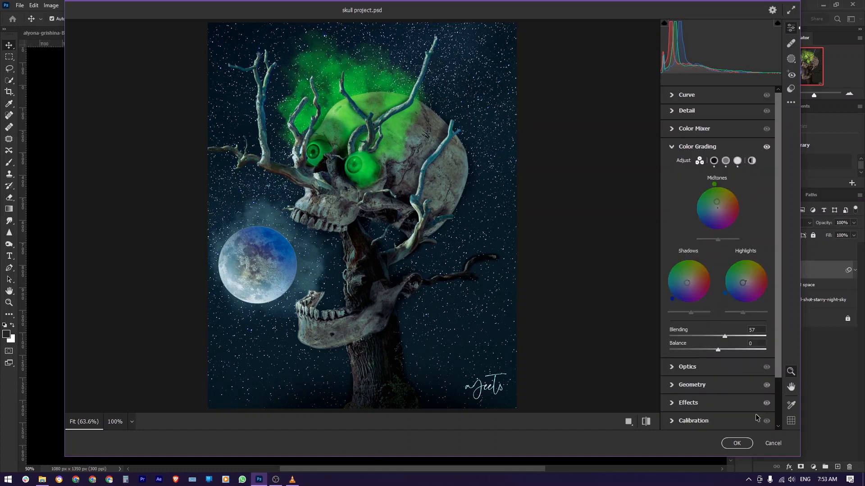
click(734, 443)
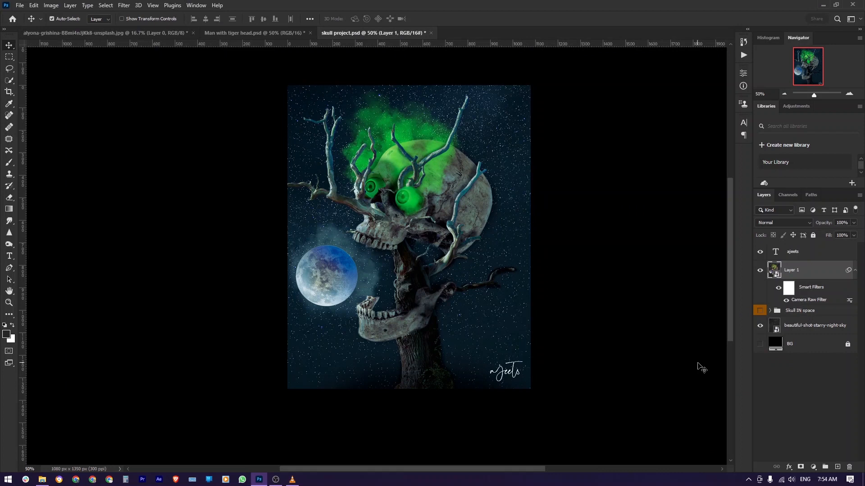
- Make the Skull IN space group visible, then reopen the Camera Raw smart filter on Layer 1 and reapply its settings
click(760, 311)
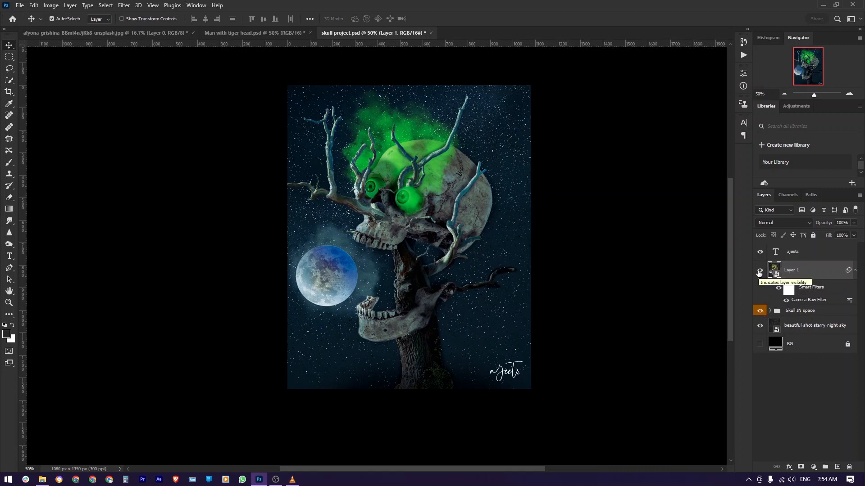
double_click(804, 302)
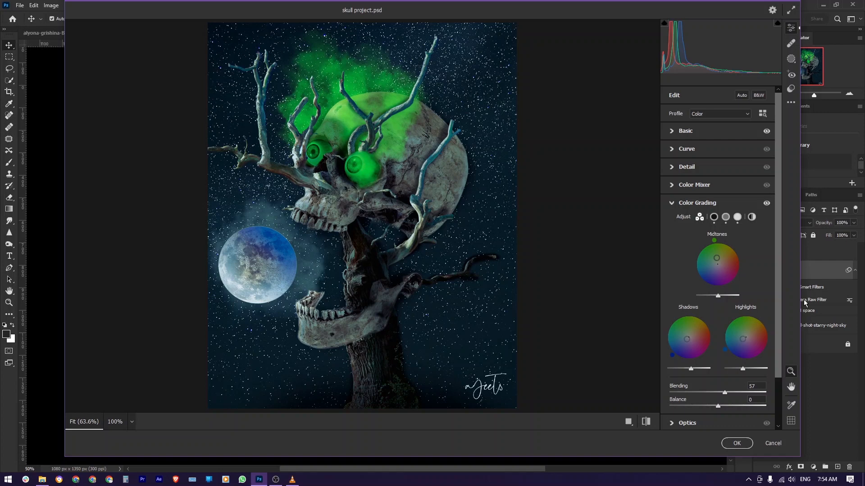
click(738, 444)
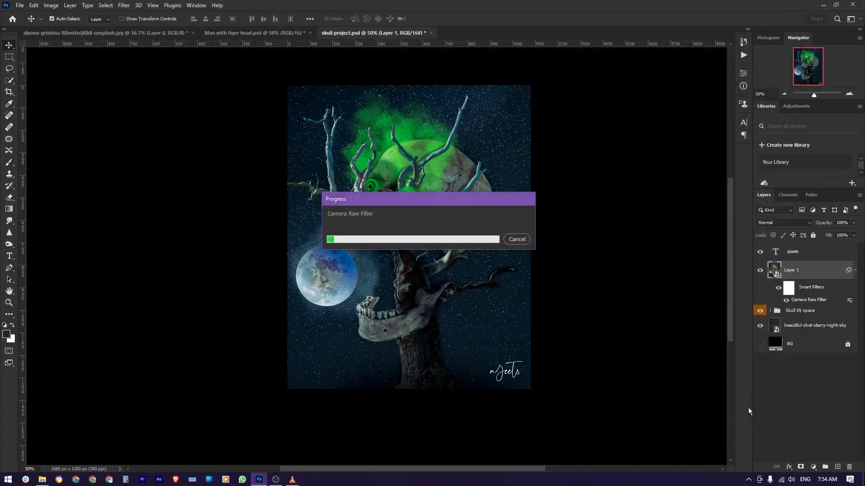